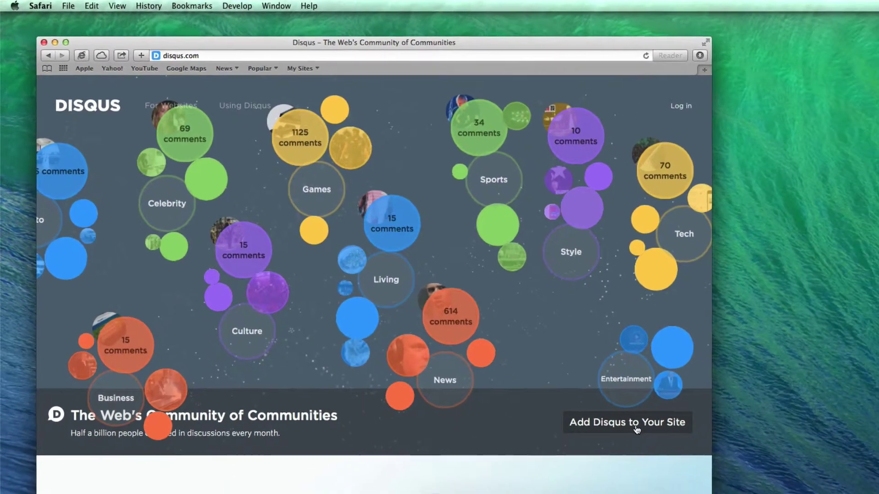
- Begin the Disqus site sign-up, filling username and email and moving to the password field
click(637, 429)
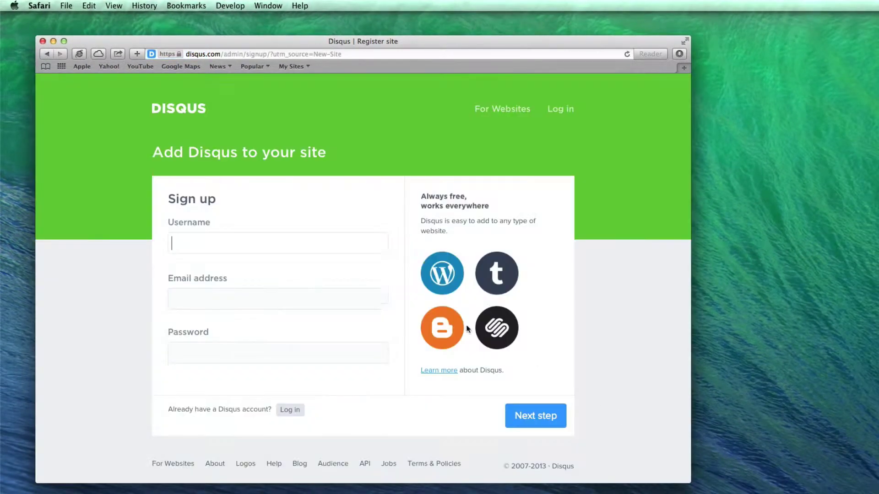
text(everwebtutorials)
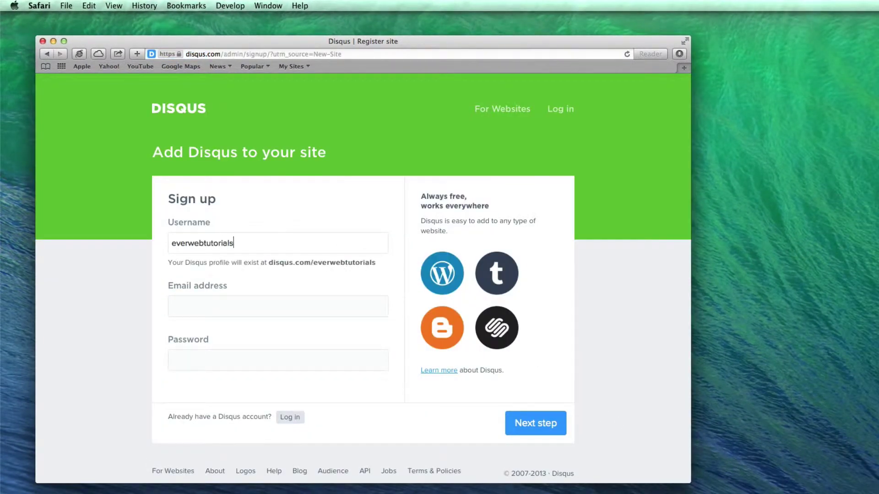
key(Tab)
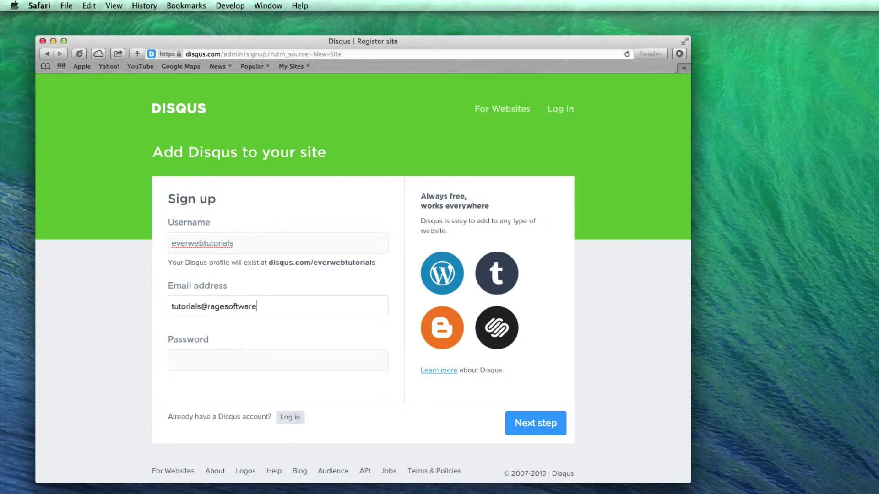
key(Tab)
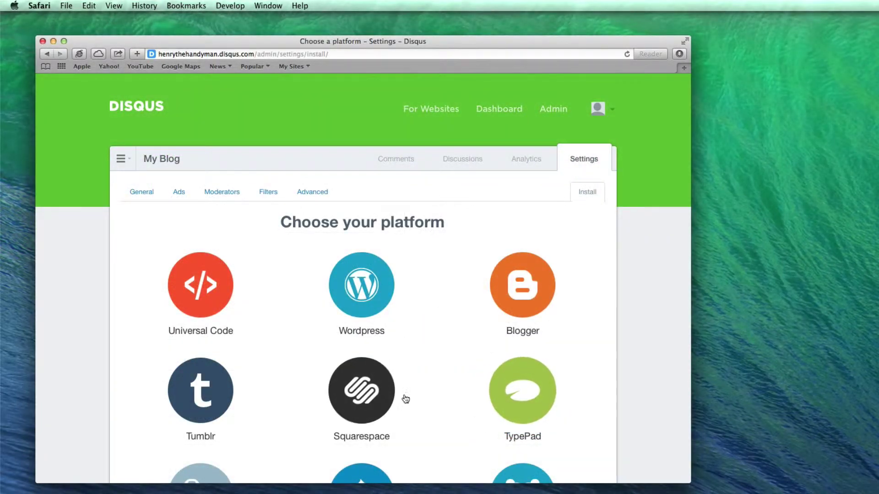
- Copy the entire Disqus Universal Code embed snippet from the install instructions
click(204, 292)
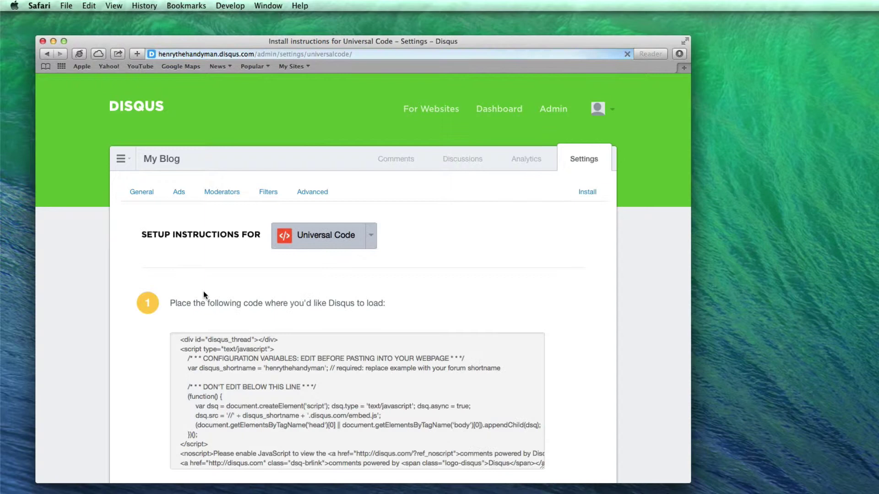
scroll(234, 343, down, 1)
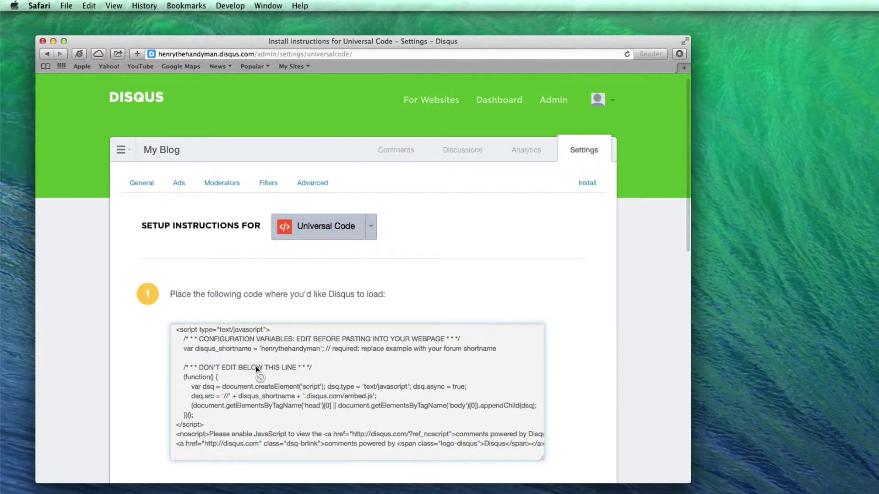
scroll(249, 359, down, 1)
double_click(238, 375)
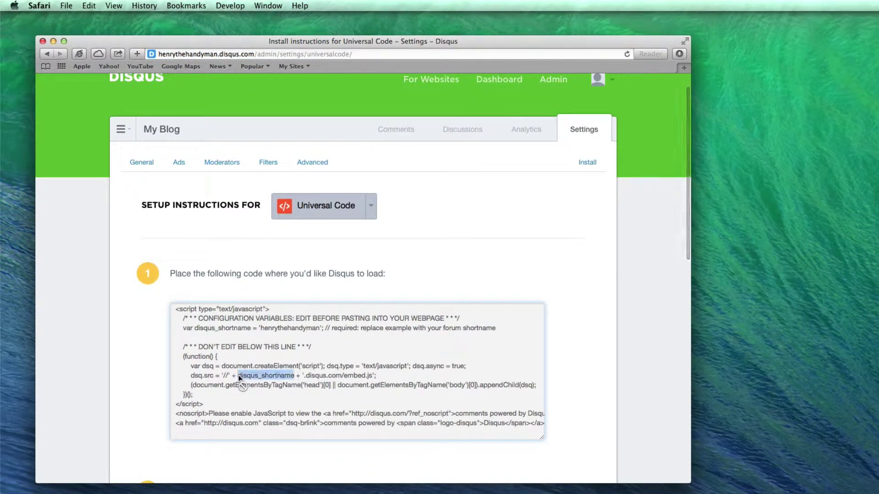
key(super+a)
right_click(239, 375)
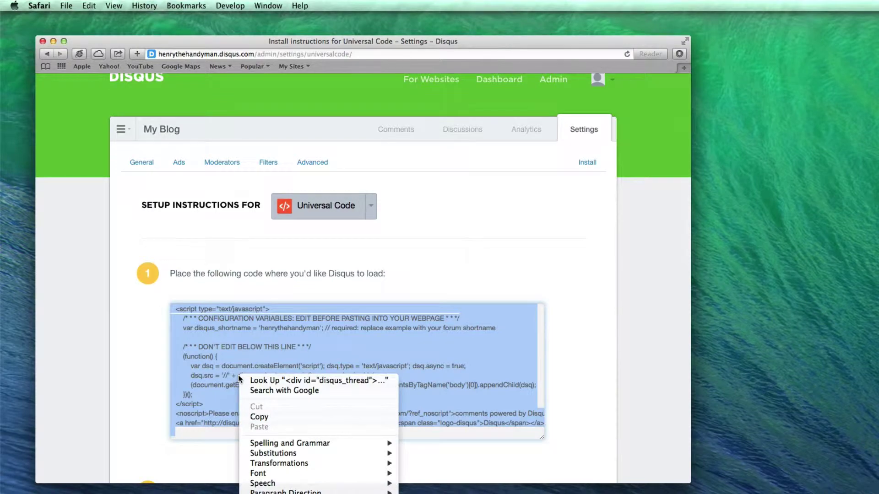
click(282, 416)
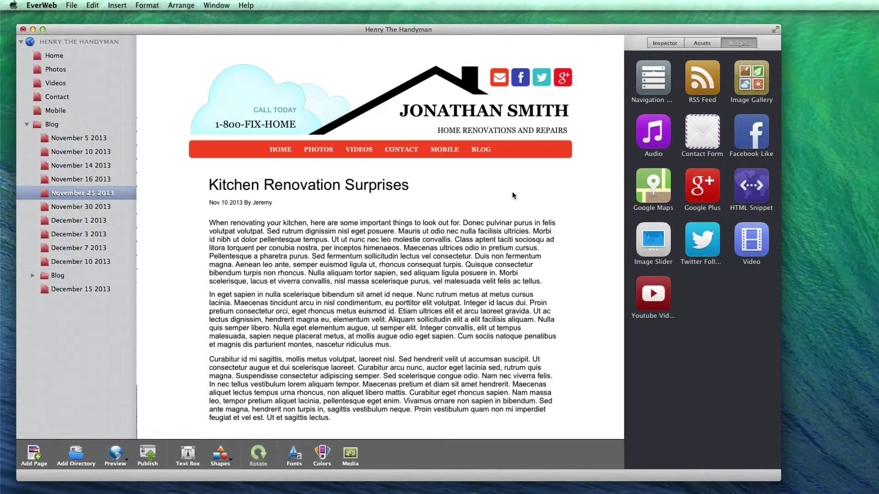
- Place an HTML Snippet with the Disqus embed code below the November 25 post's article text
drag(737, 193, 411, 207)
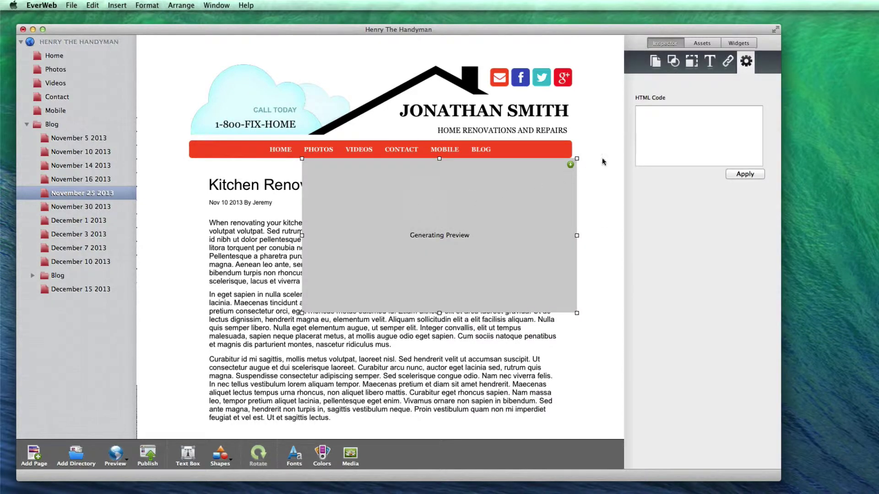
right_click(654, 136)
click(686, 147)
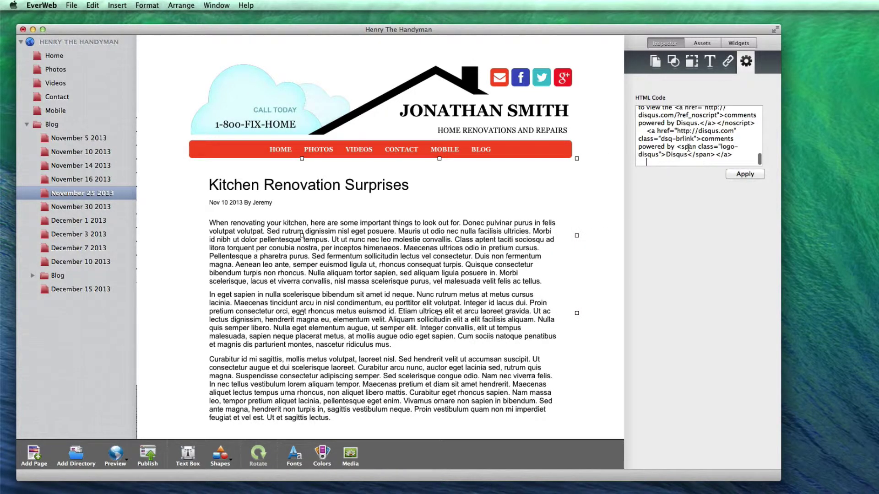
click(745, 174)
mouse_move(522, 234)
mouse_down()
mouse_move(385, 377)
mouse_move(385, 394)
mouse_up()
scroll(388, 387, down, 4)
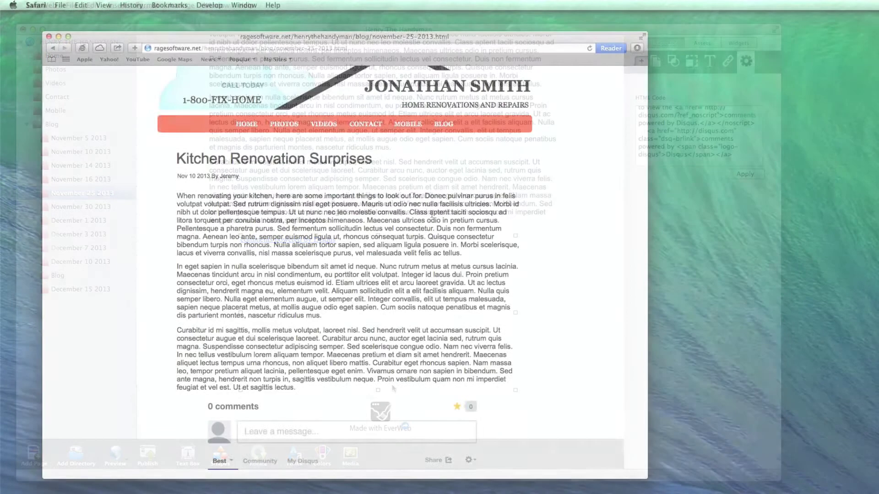
scroll(431, 213, down, 3)
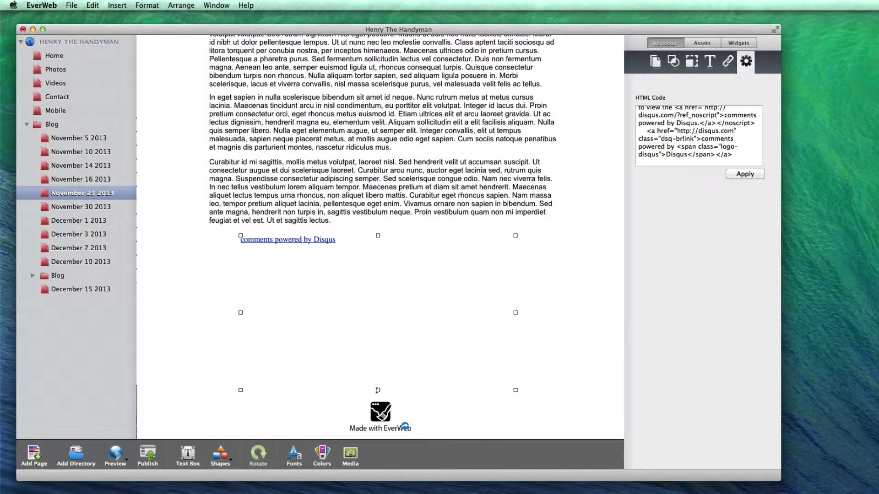
- Enlarge the Disqus snippet to about 560 by 529 px, then switch to the November 30 2013 post
drag(378, 390, 377, 438)
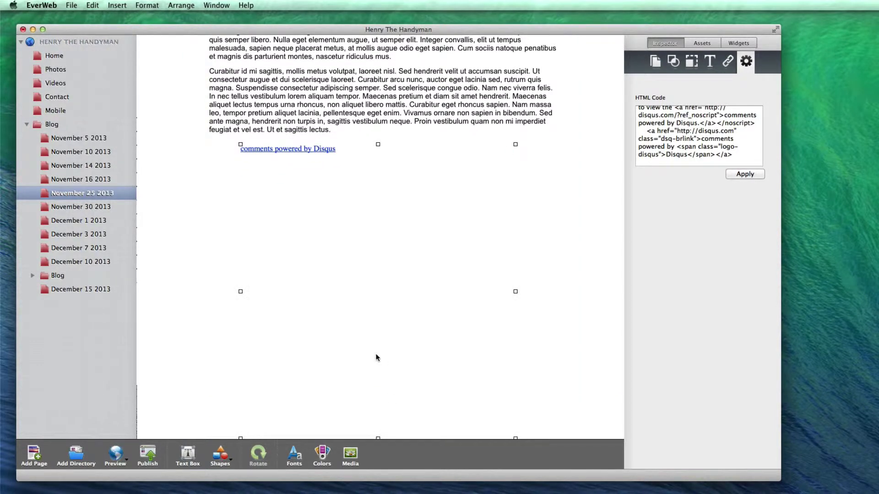
click(95, 207)
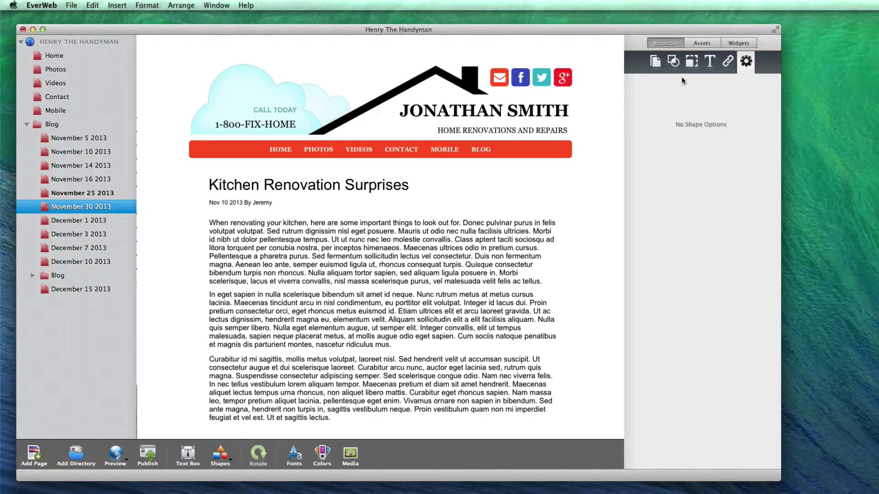
- Place an HTML Snippet with the pasted Disqus code below the November 30 post's article text
click(738, 43)
drag(715, 199, 412, 227)
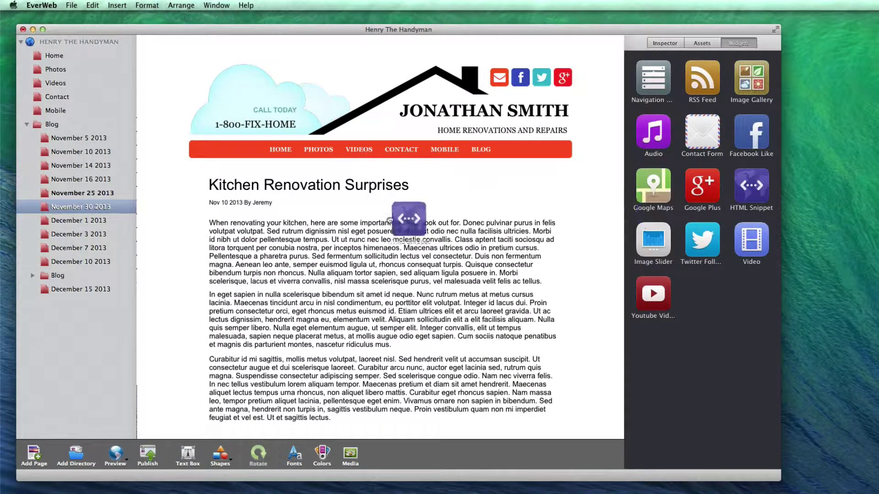
key(super+v)
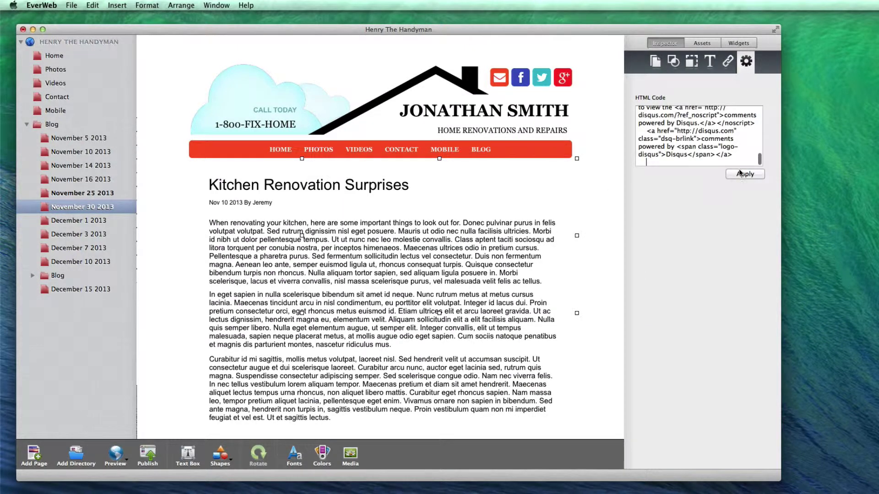
mouse_move(494, 224)
mouse_down()
mouse_move(345, 371)
mouse_move(387, 431)
mouse_up()
scroll(352, 373, down, 3)
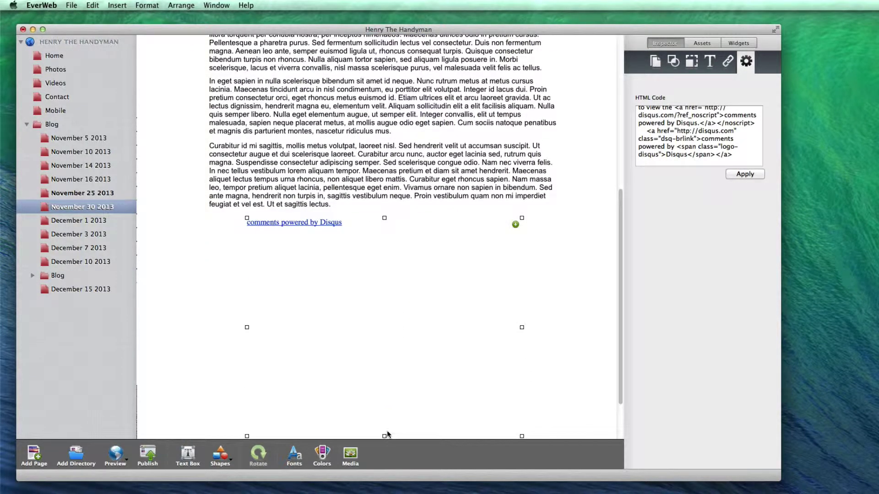